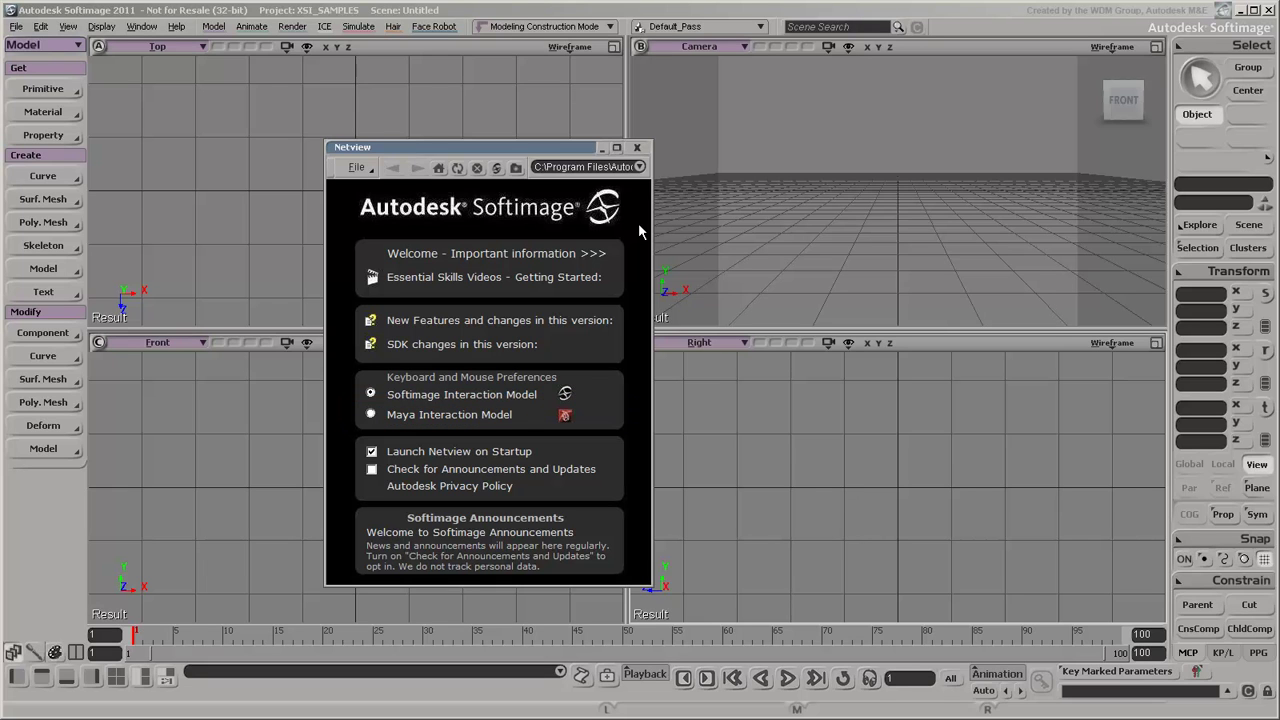
Close the Netview welcome page and confirm the interaction model stays Softimage from the File menu.
left_click(639, 148)
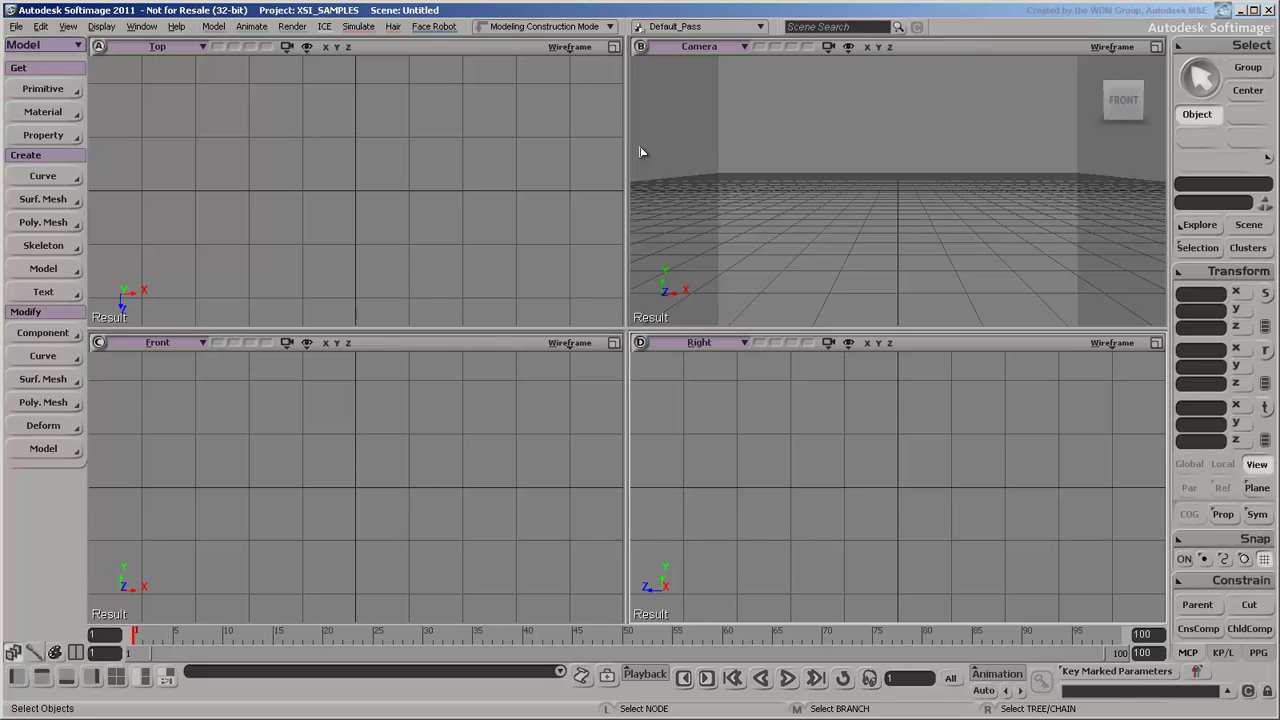
left_click(18, 30)
mouse_move(58, 318)
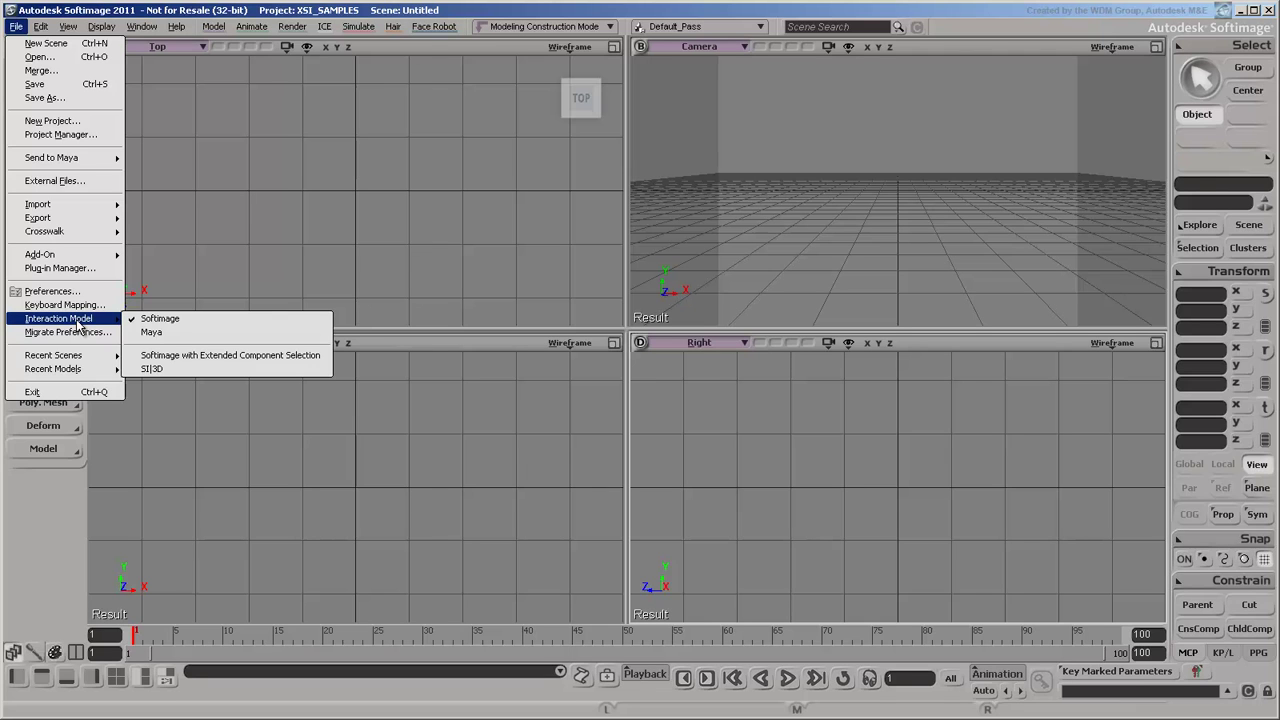
left_click(76, 306)
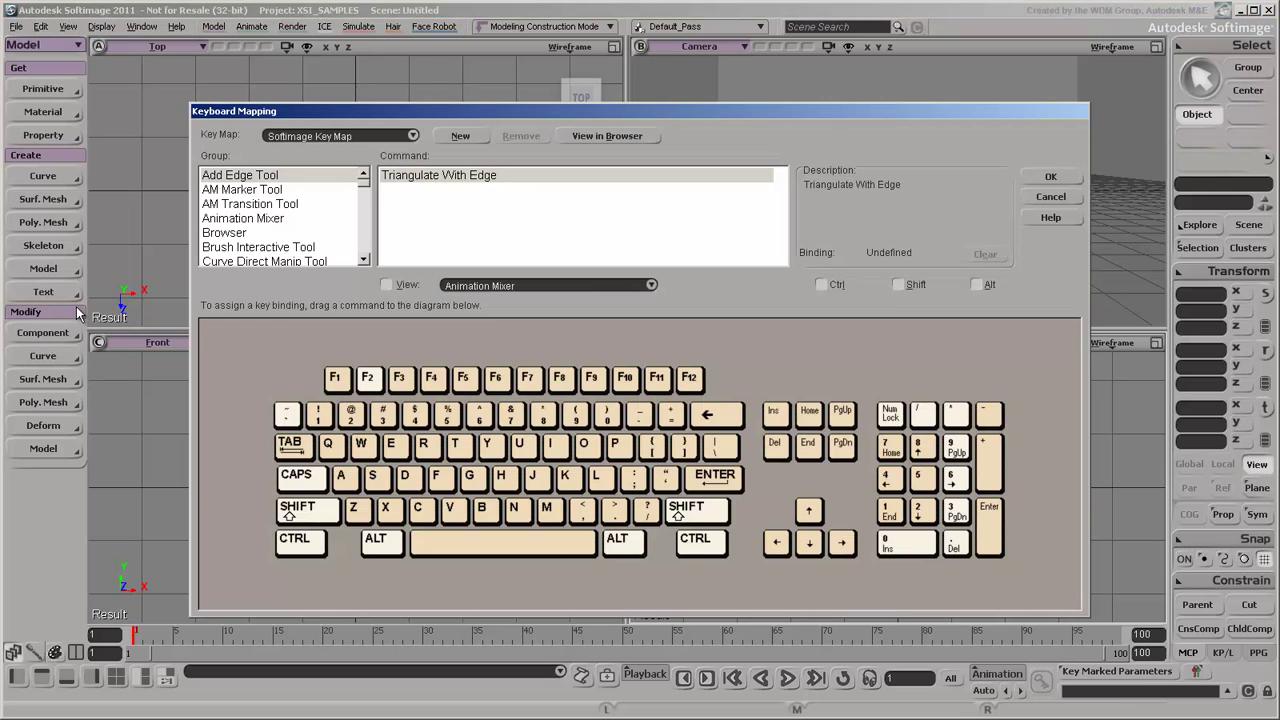
left_click(411, 137)
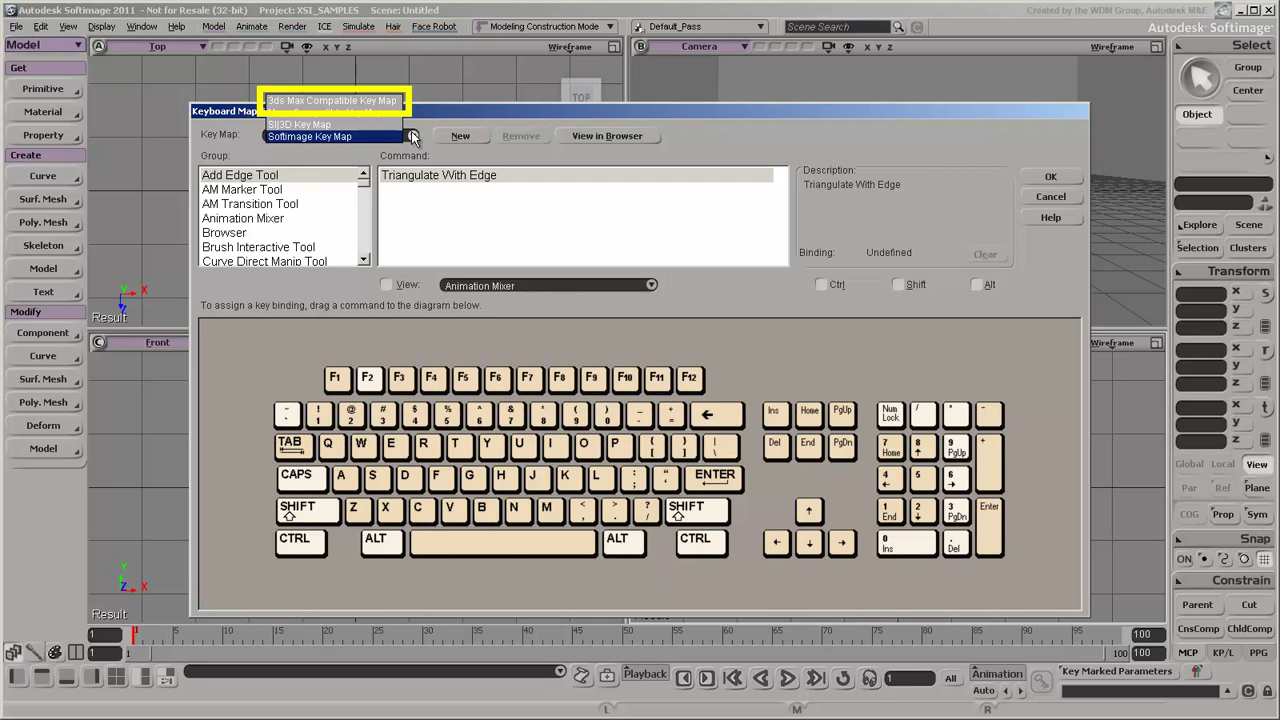
left_click(421, 146)
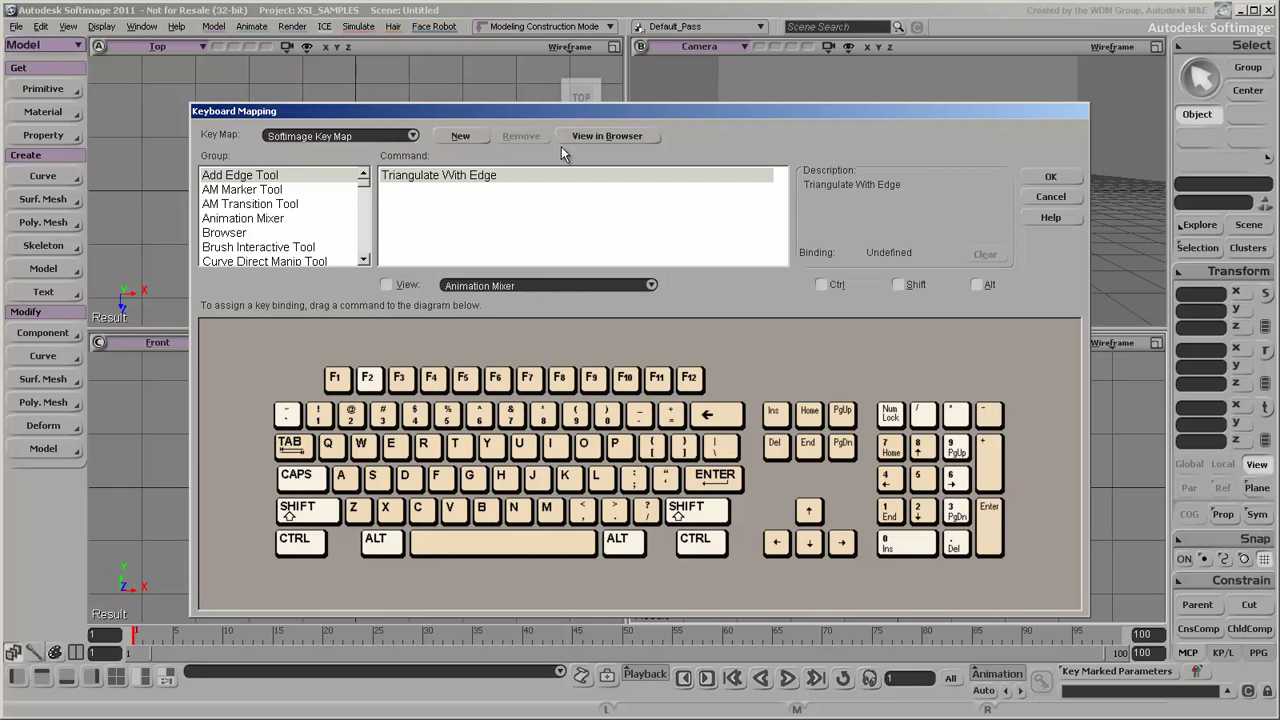
Review the Softimage Key Map shortcut listing in Firefox and start an in-page search.
left_click(627, 136)
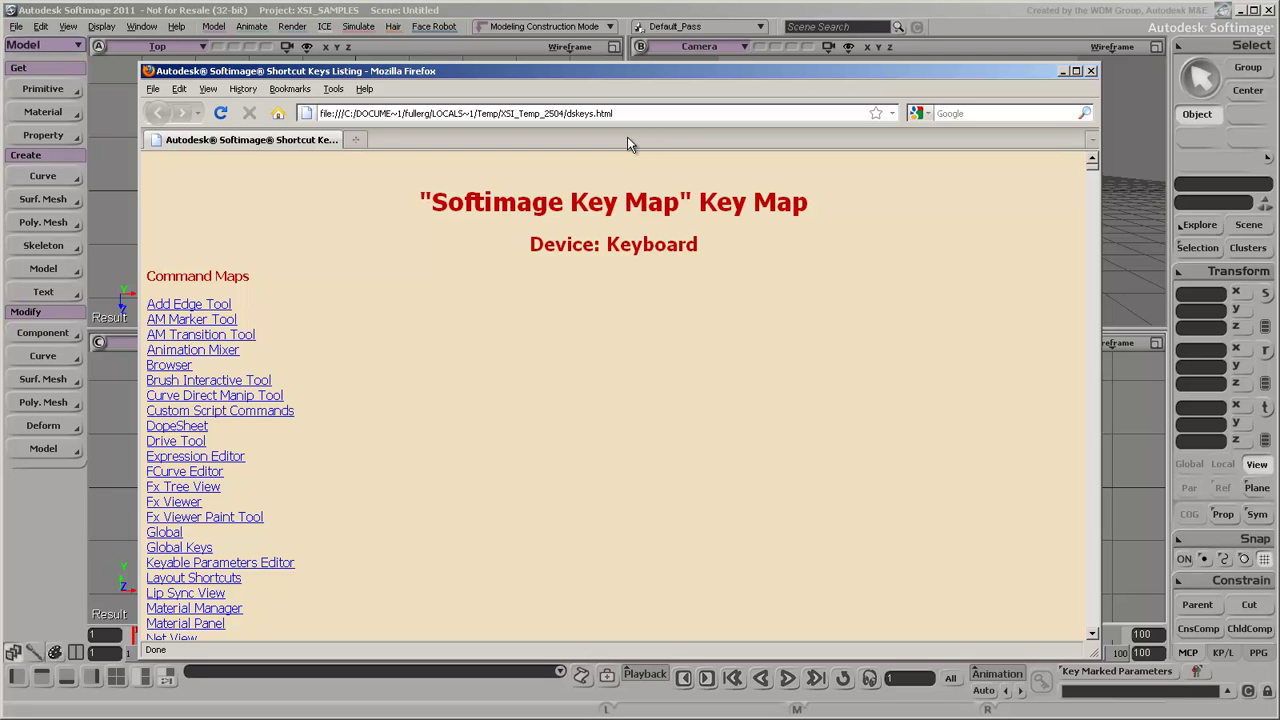
key("ctrl+f")
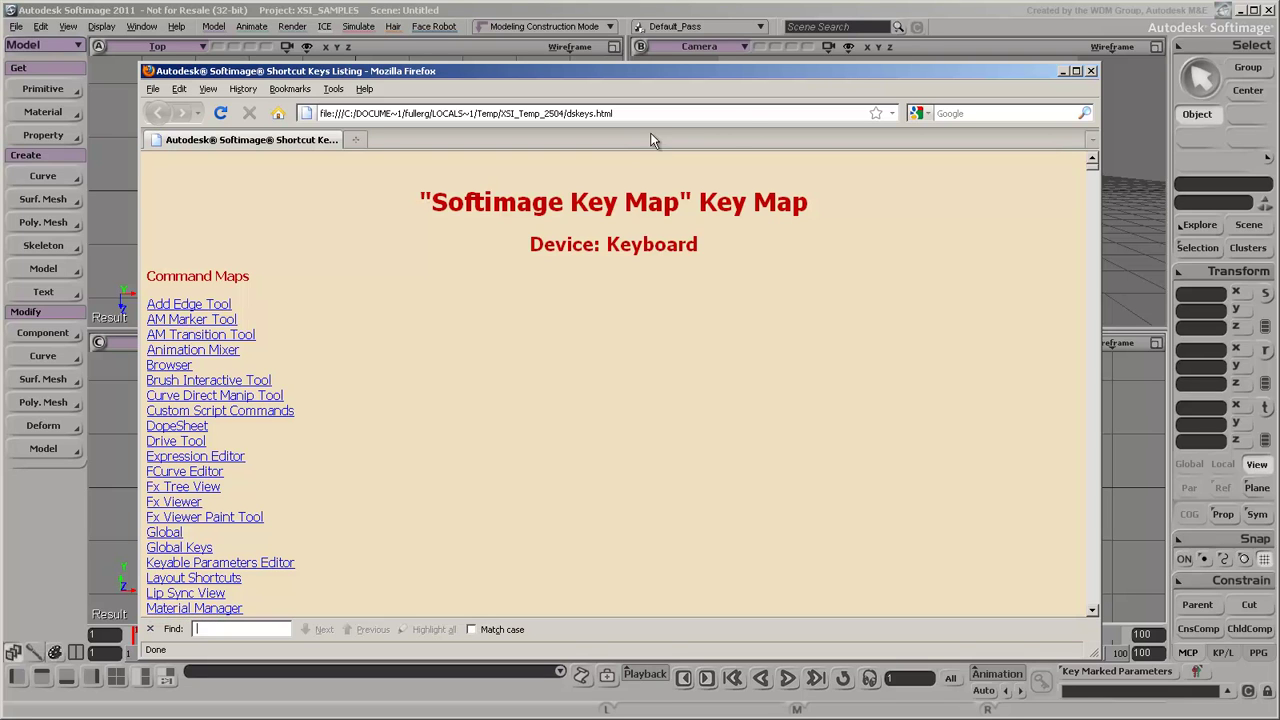
Close the key map browser and cancel Keyboard Mapping without changes.
left_click(1091, 71)
left_click(1060, 199)
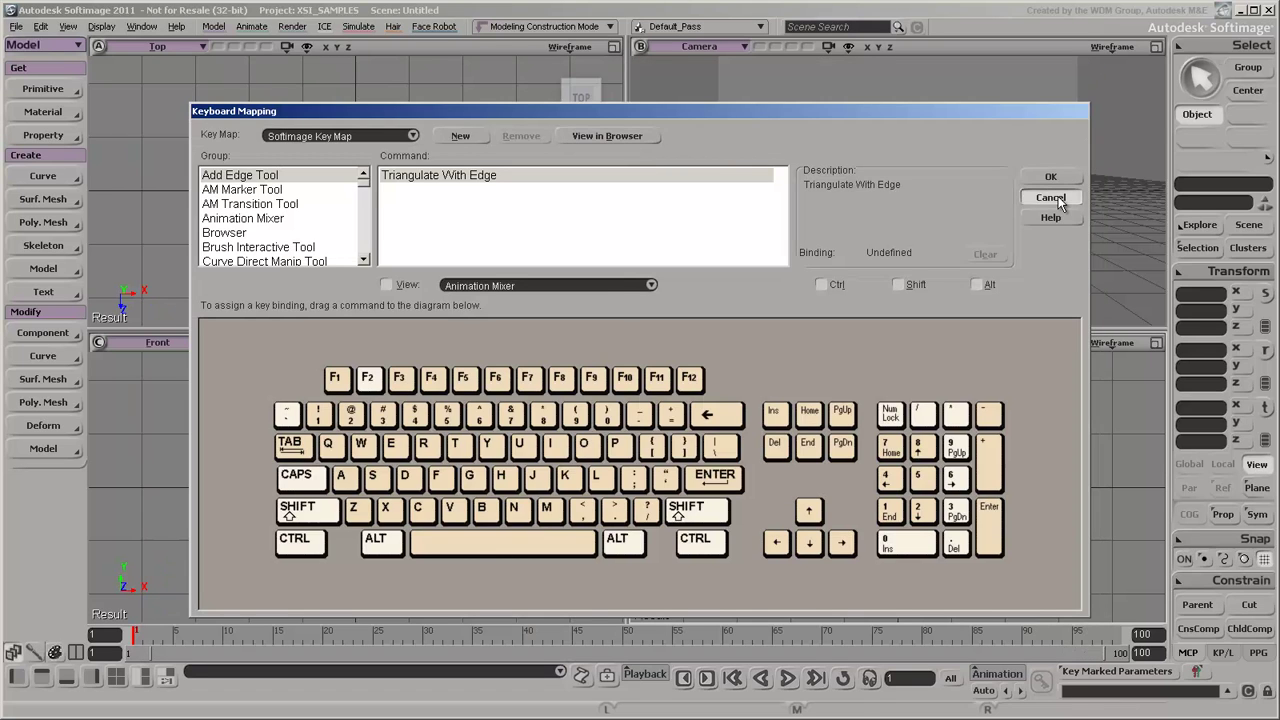
left_click(1058, 196)
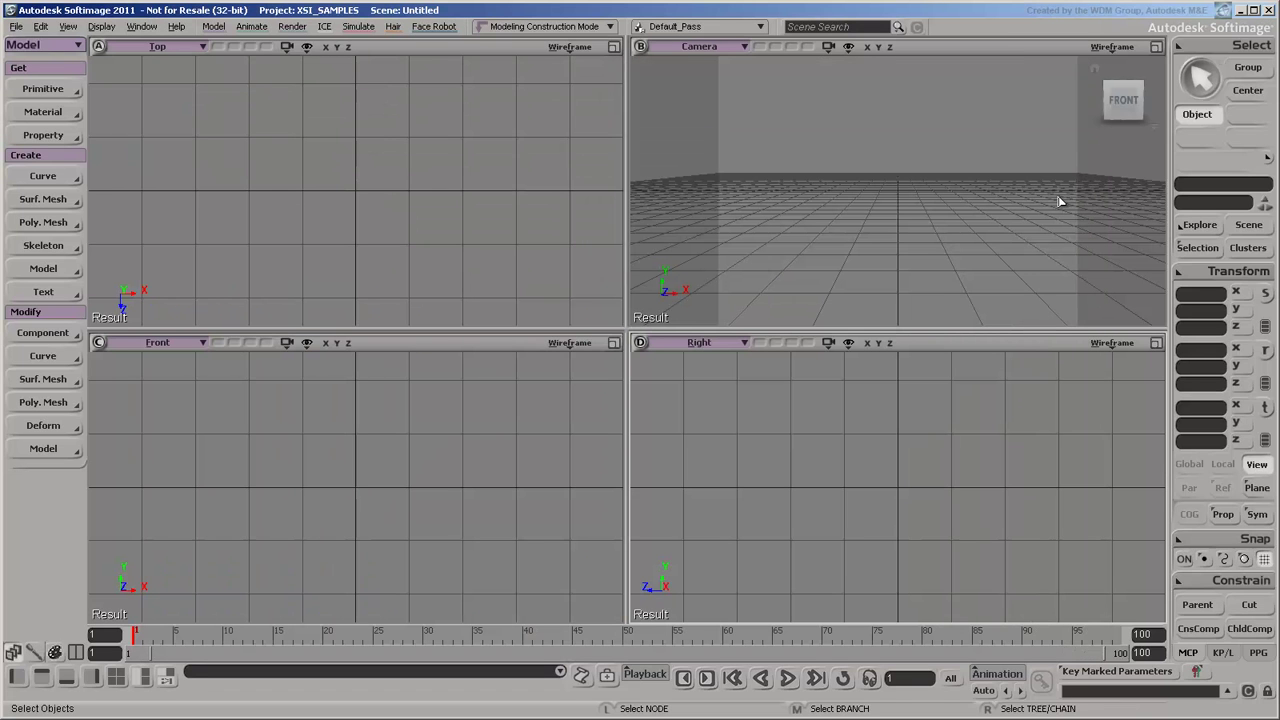
Open the Project Manager listing XSI_SAMPLES and FaceRobot, and begin a new project.
left_click(16, 27)
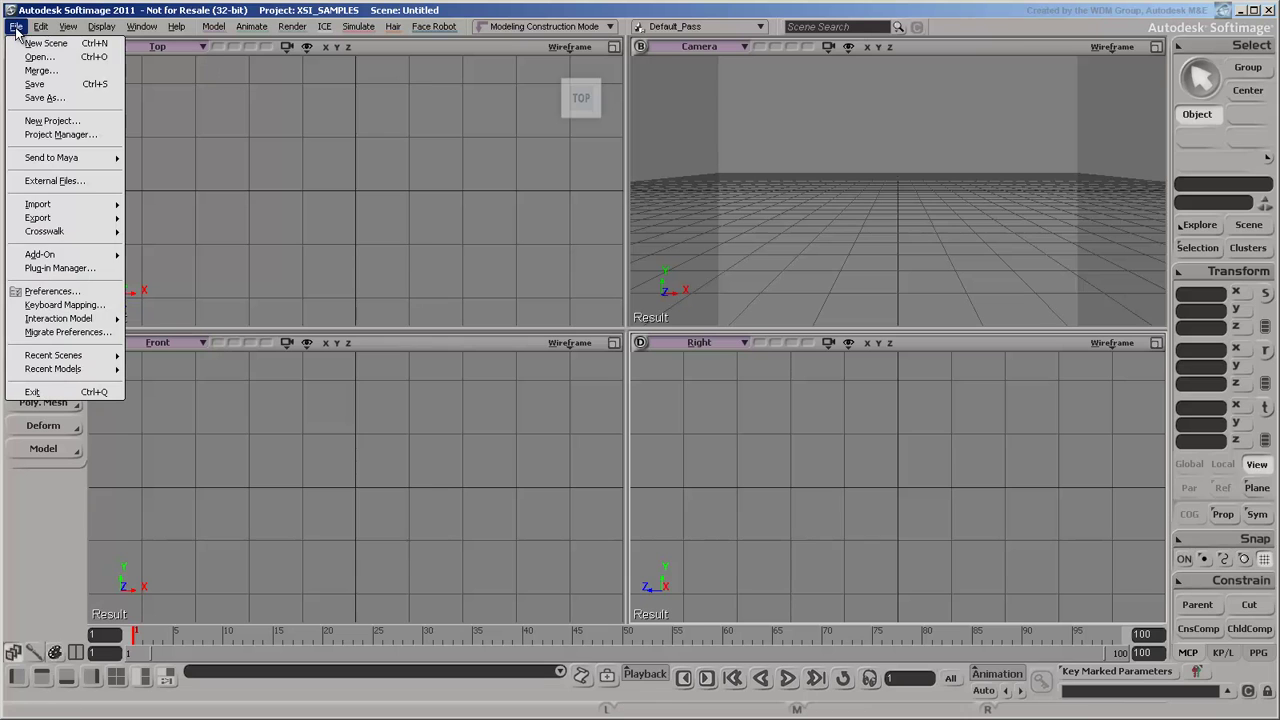
left_click(68, 134)
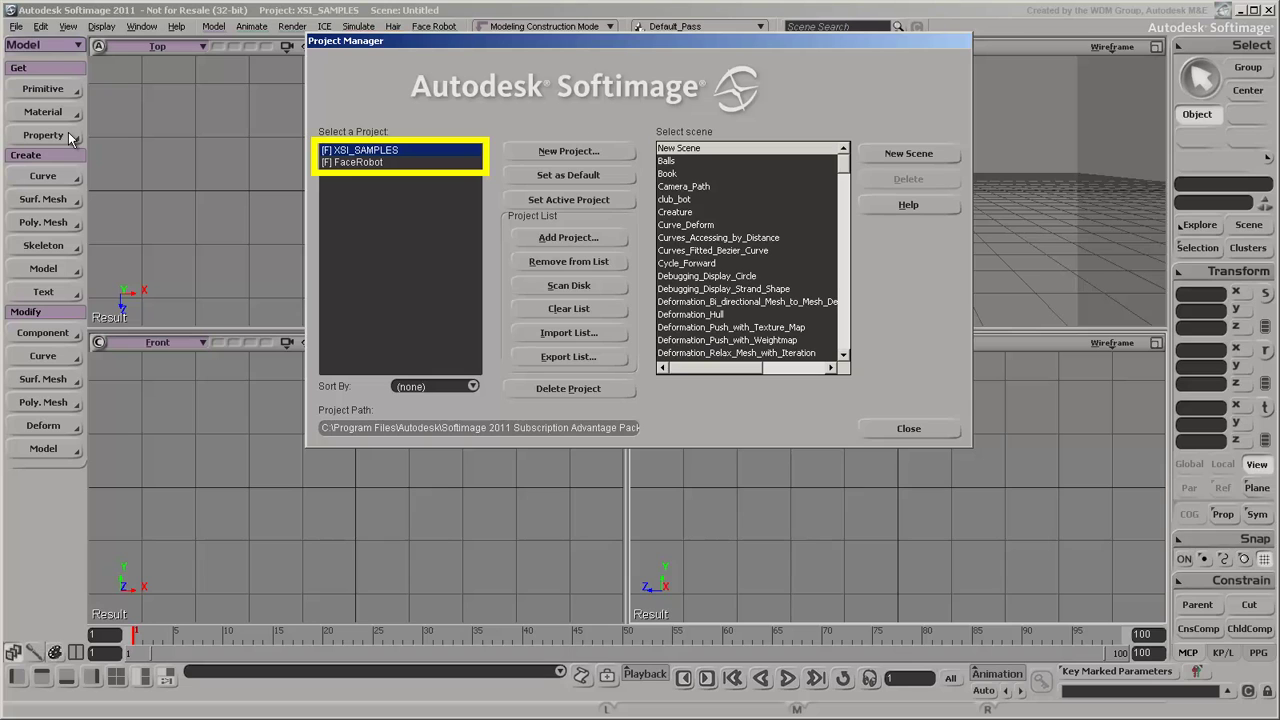
left_click(548, 152)
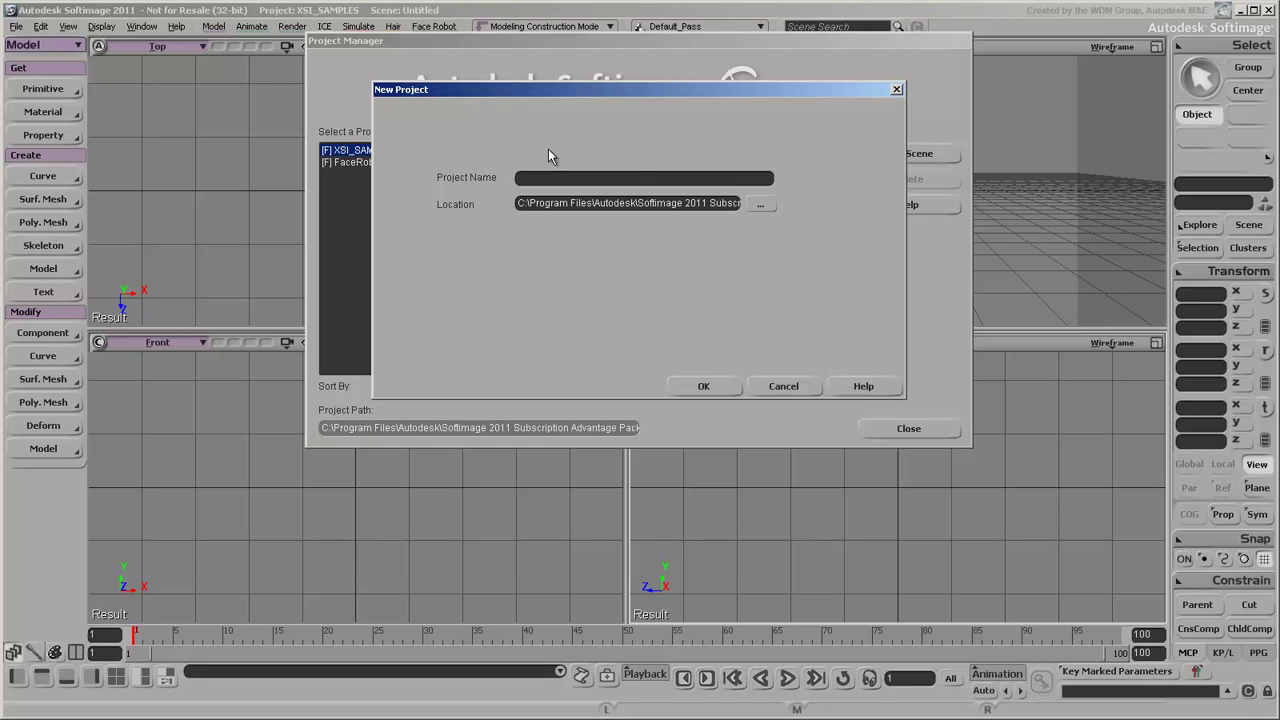
Cancel the new project and add the existing SoftimageHowTos project in the Project Manager.
left_click(766, 386)
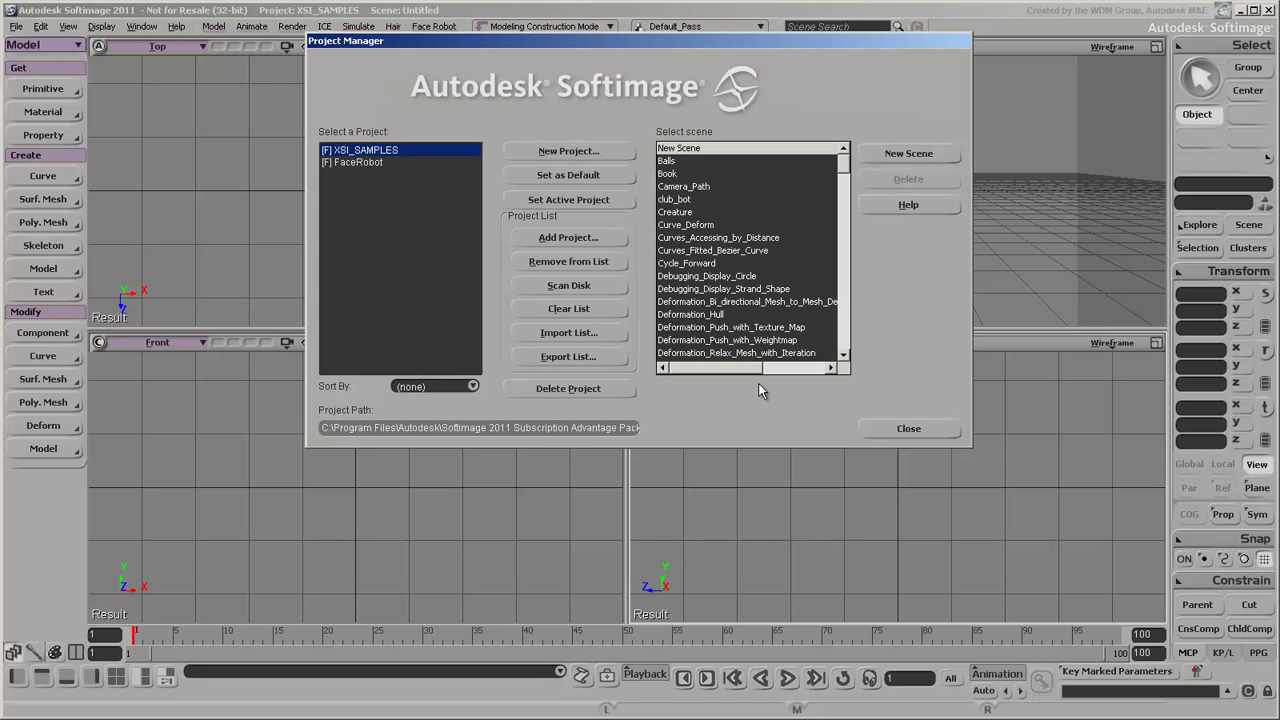
left_click(562, 238)
left_click(548, 189)
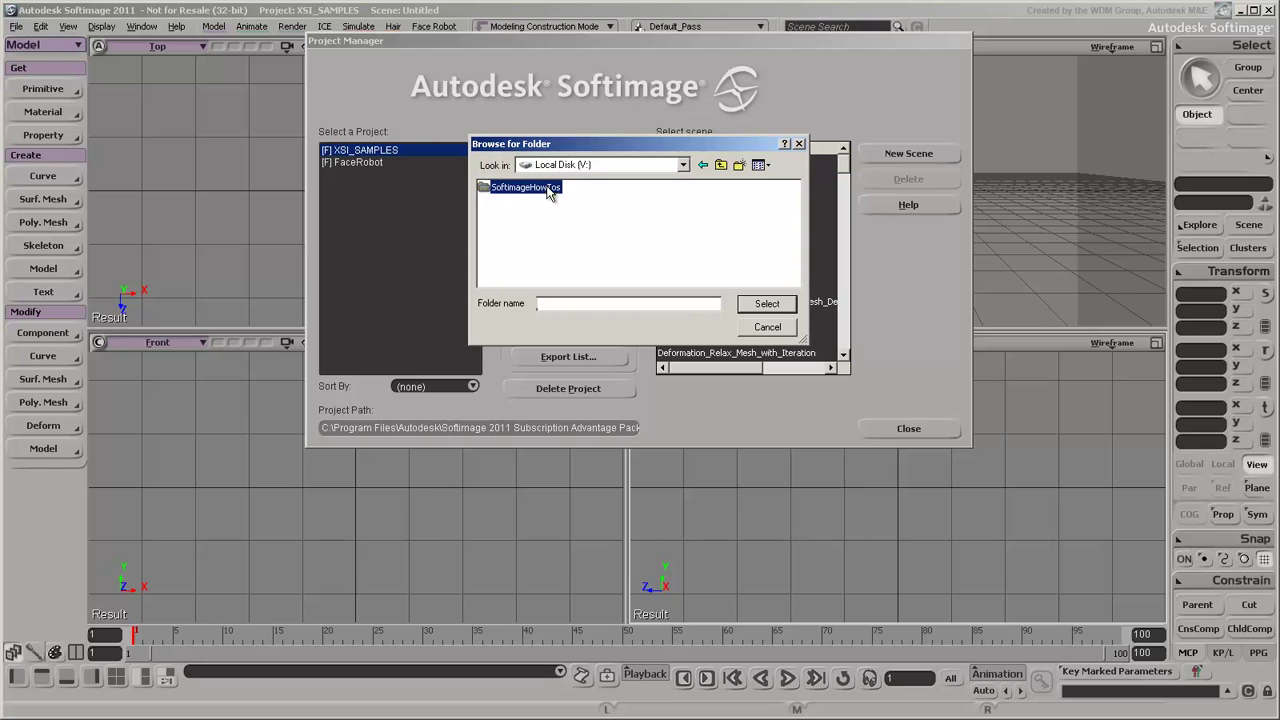
left_click(767, 303)
left_click(907, 429)
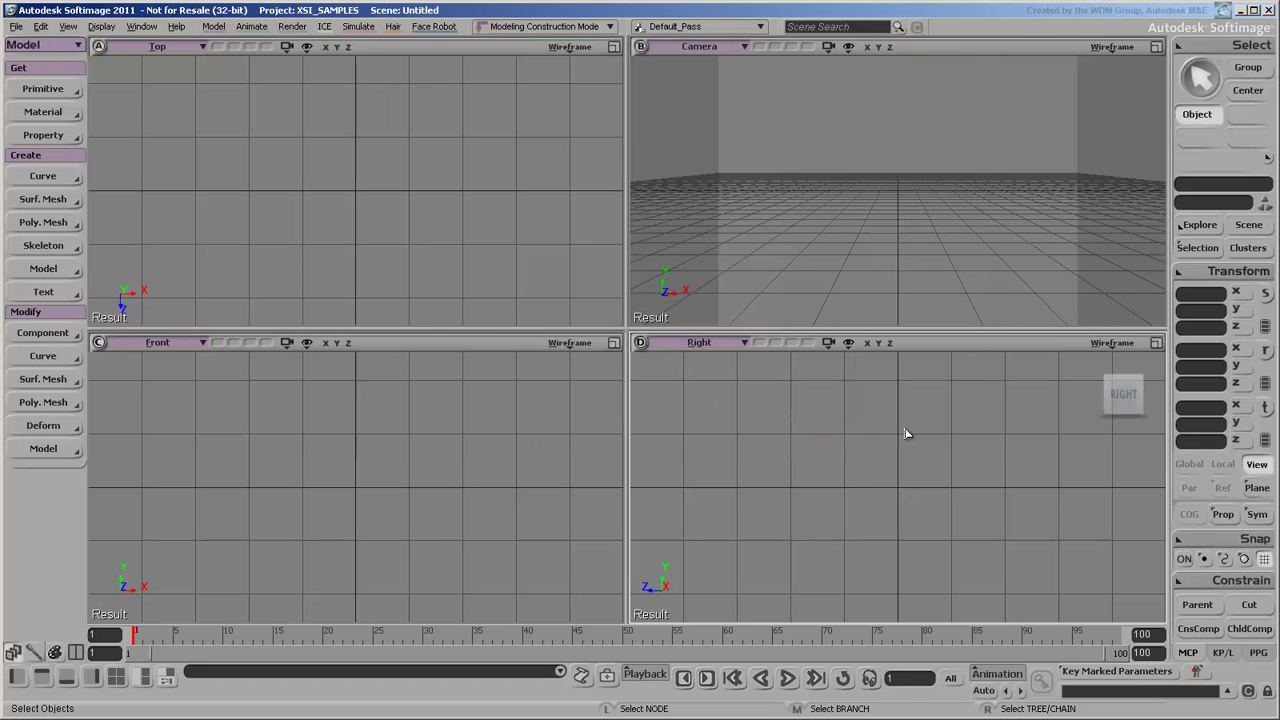
Open Softimage101.scn from the SoftimageHowTos project's scenes.
left_click(16, 26)
left_click(34, 62)
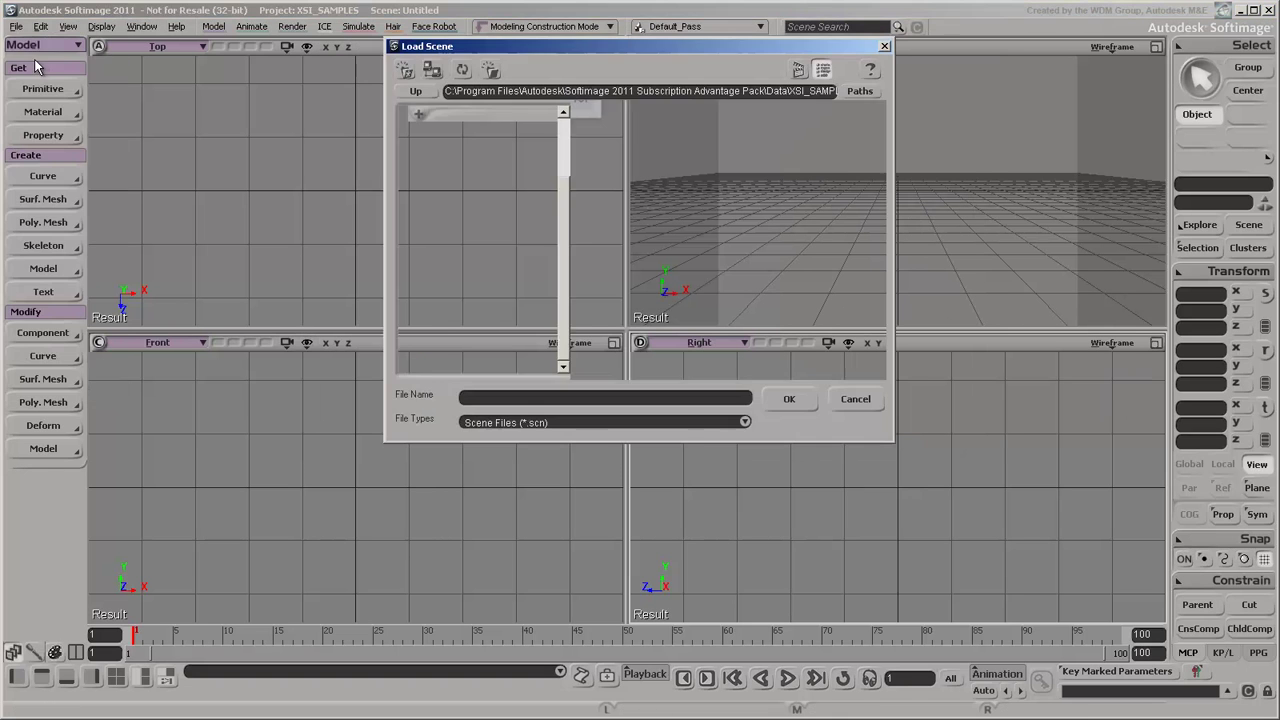
left_click(858, 92)
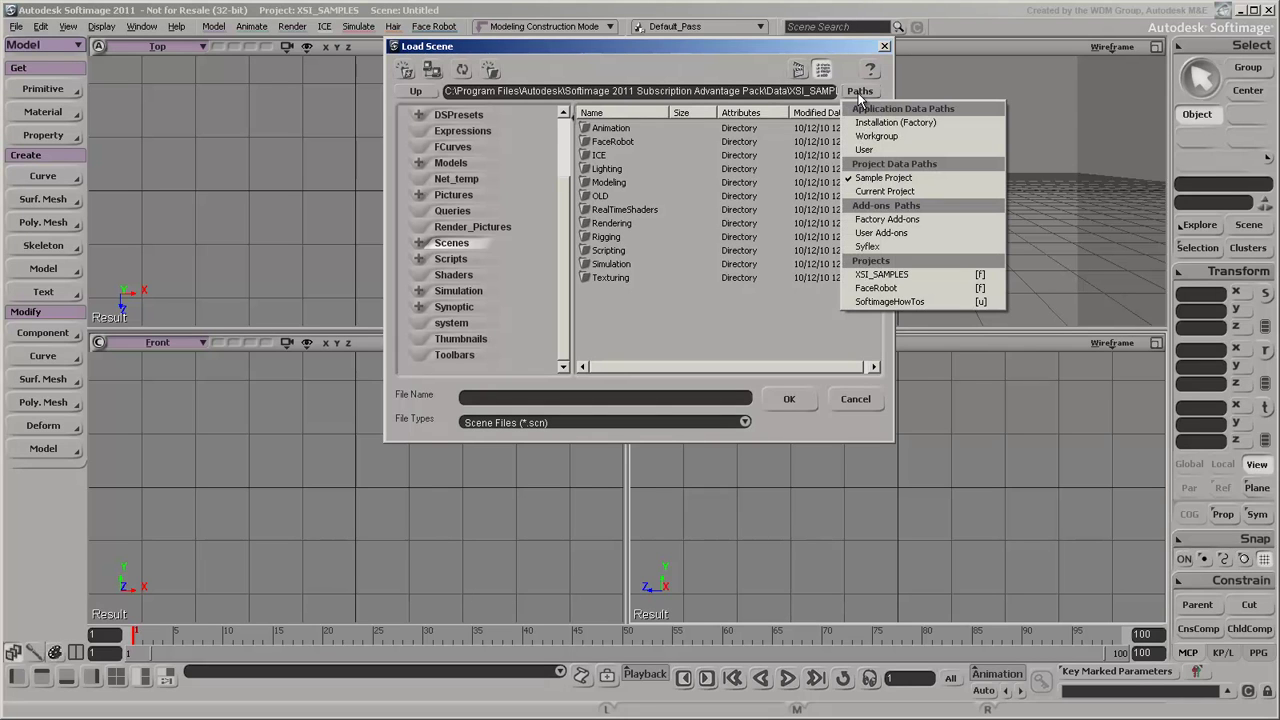
left_click(895, 302)
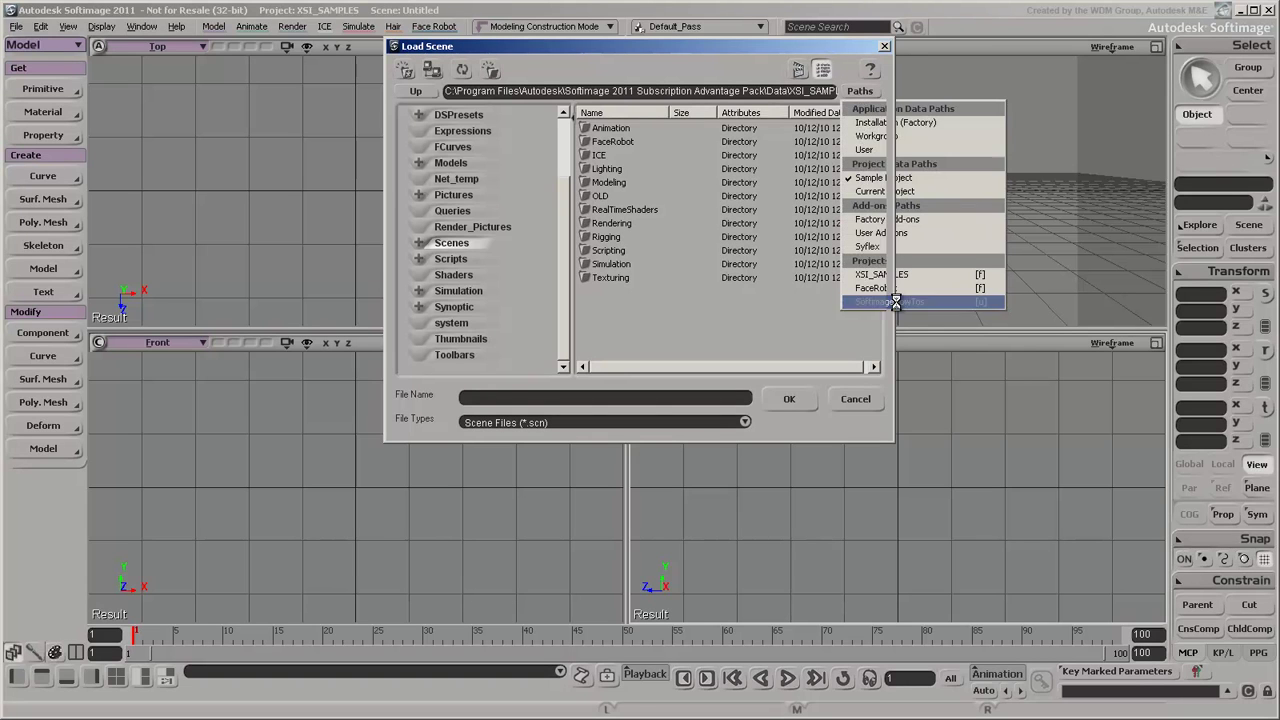
left_click(618, 127)
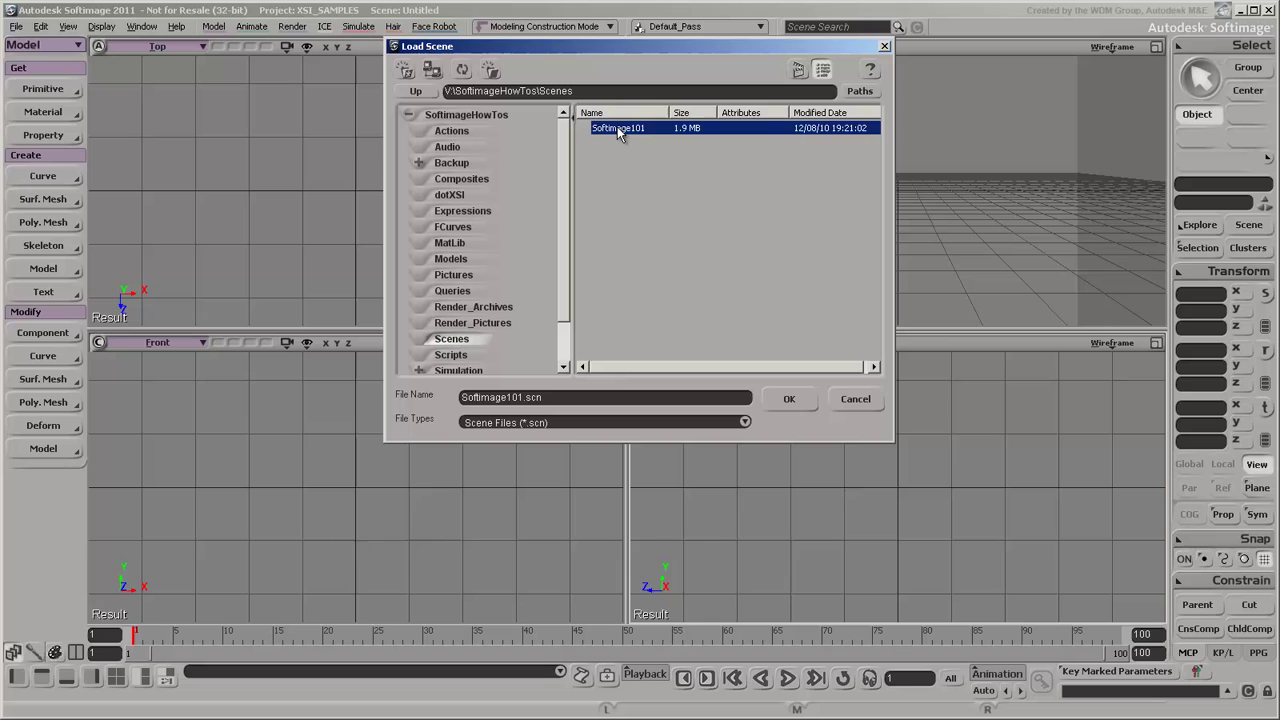
left_click(795, 398)
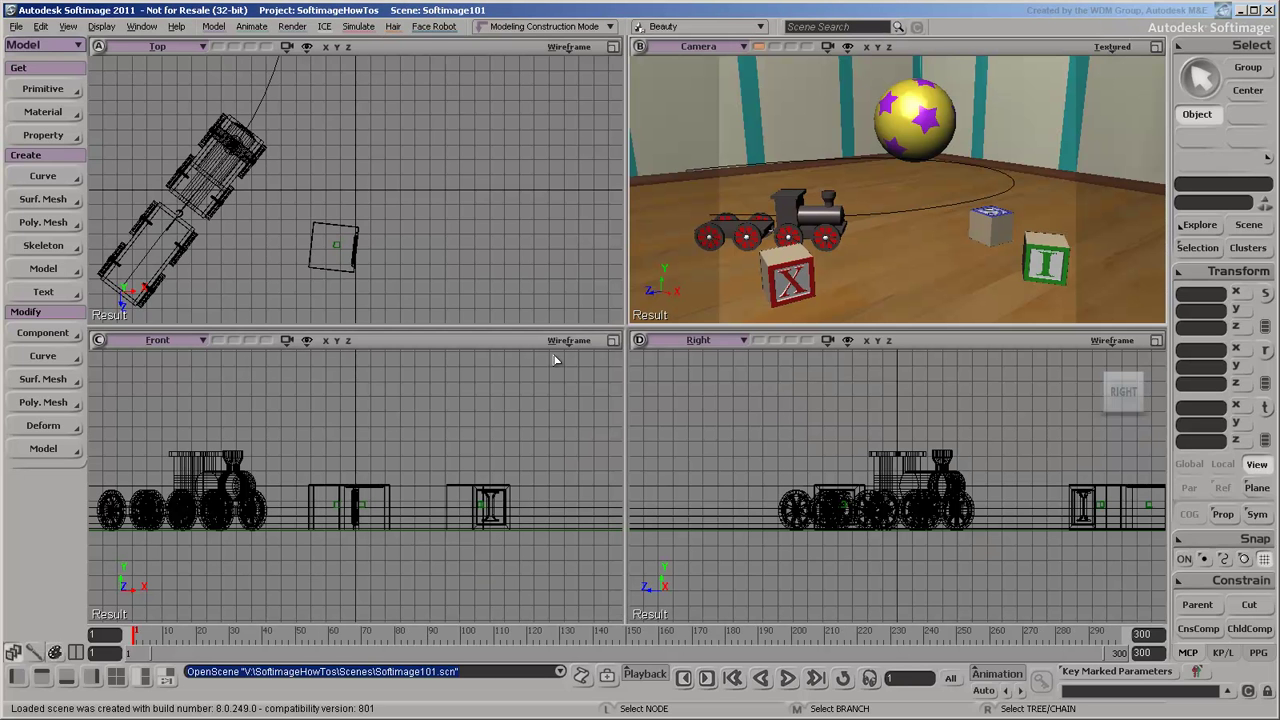
Review the Output Format preferences (NTSC D1 720x486, 29.97 fps) and close Preferences.
left_click(16, 27)
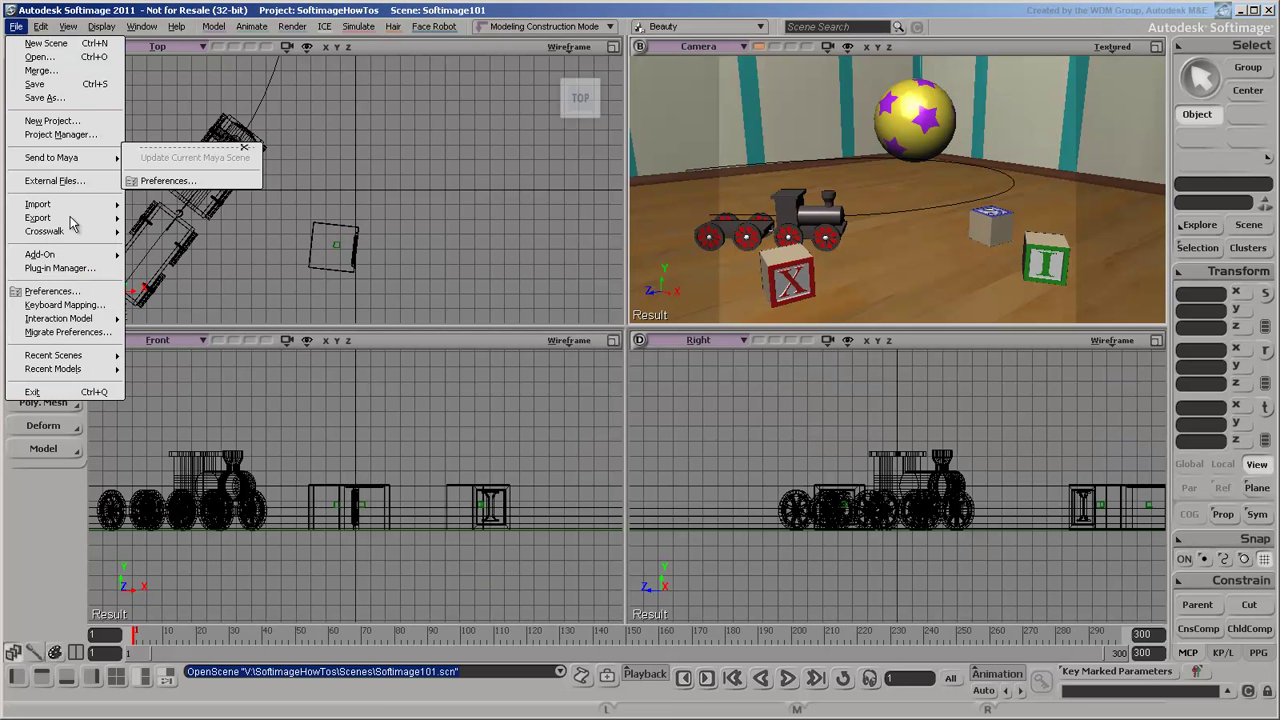
left_click(86, 296)
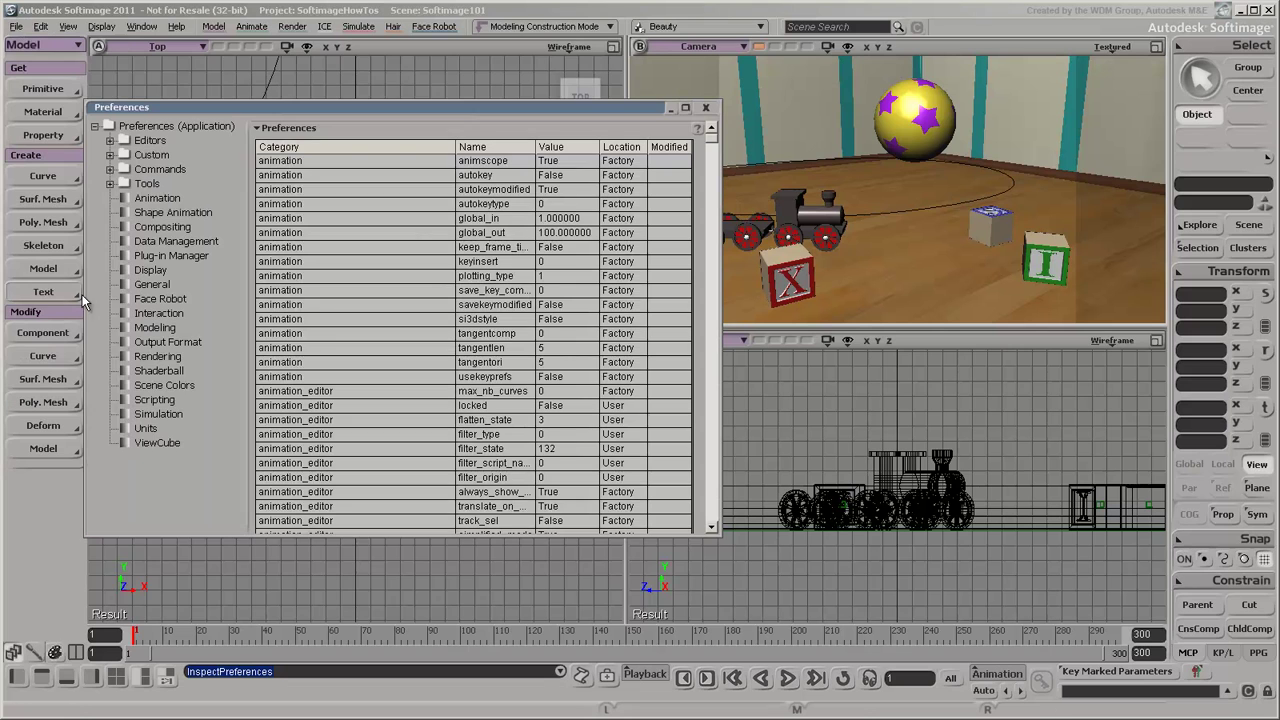
left_click(131, 348)
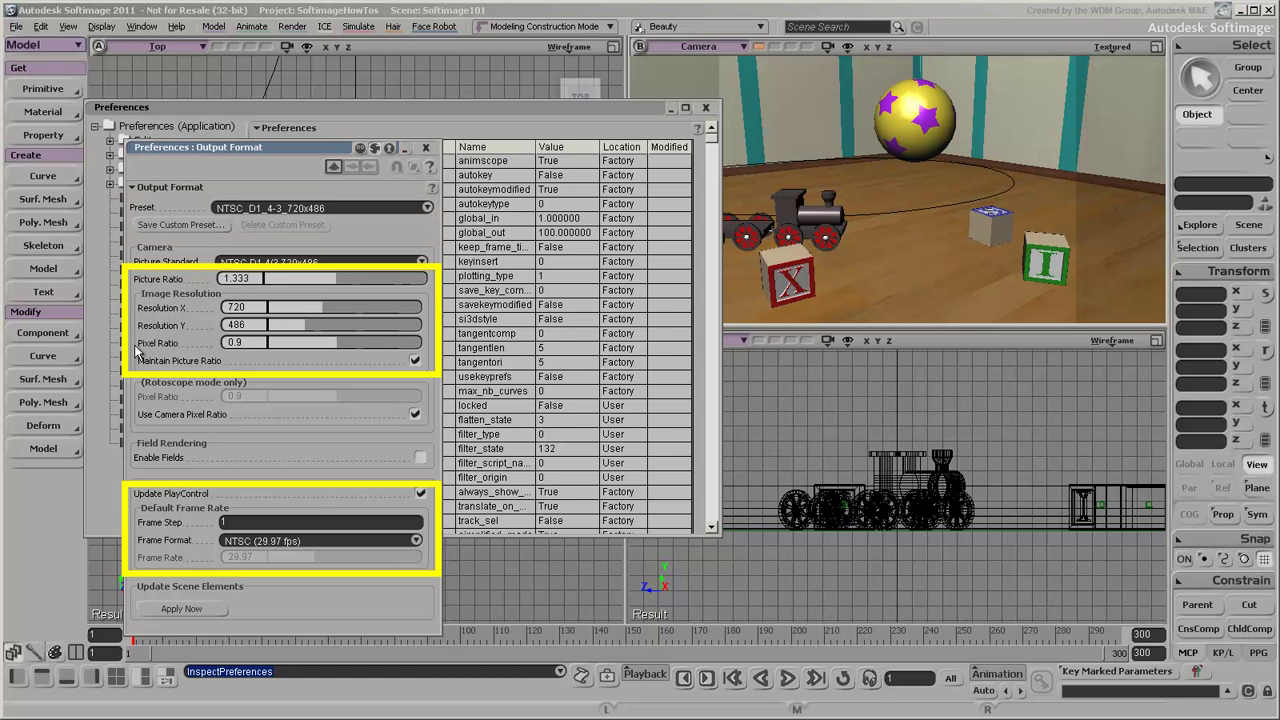
left_click(427, 150)
left_click(705, 108)
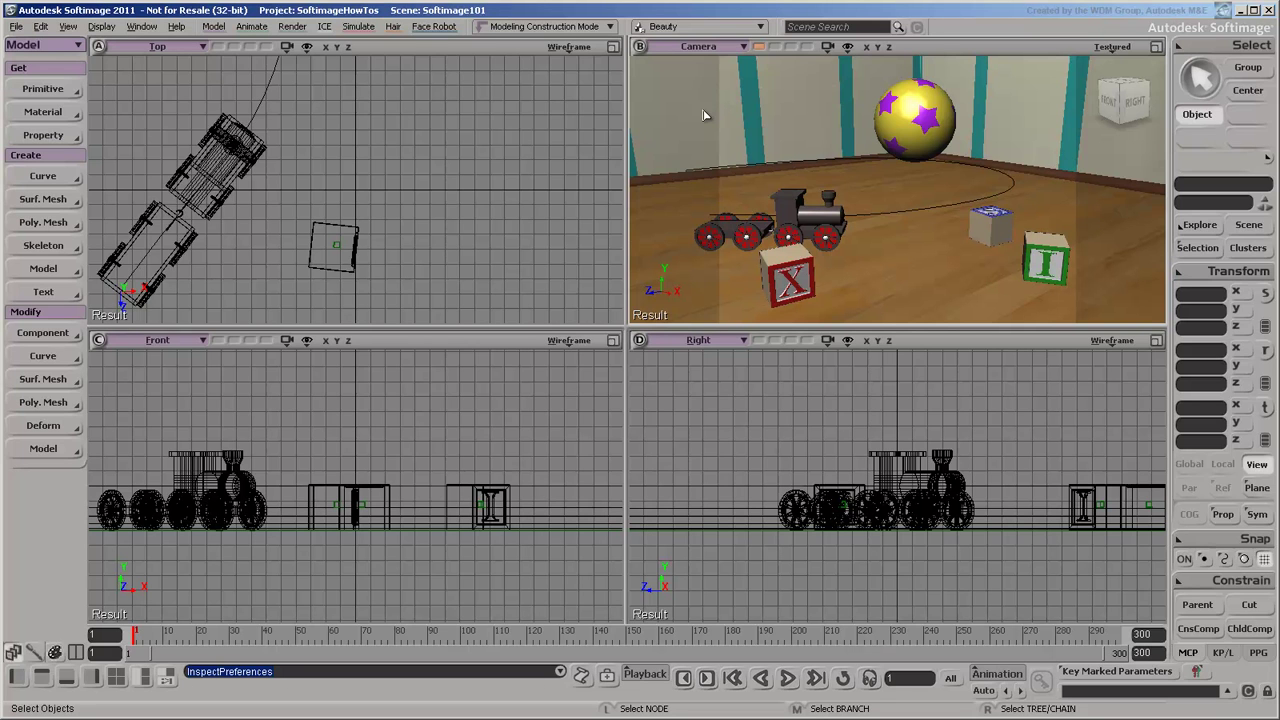
left_click(292, 26)
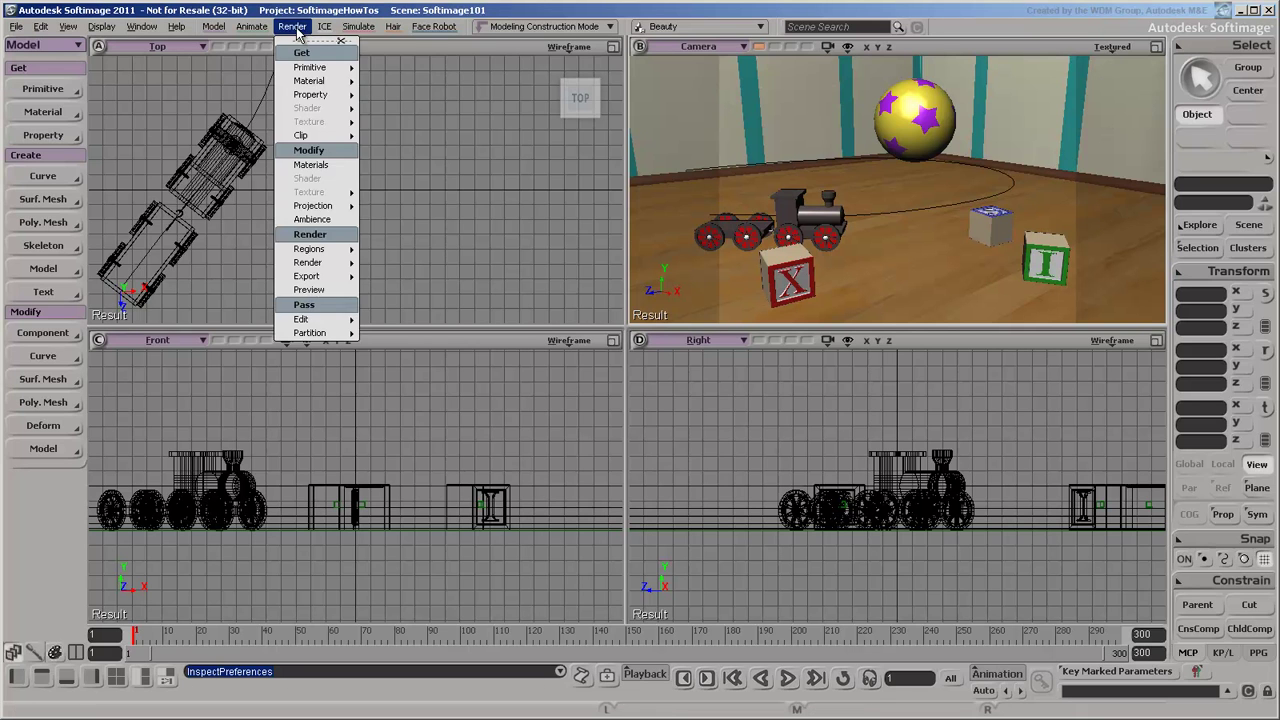
mouse_move(307, 262)
left_click(410, 352)
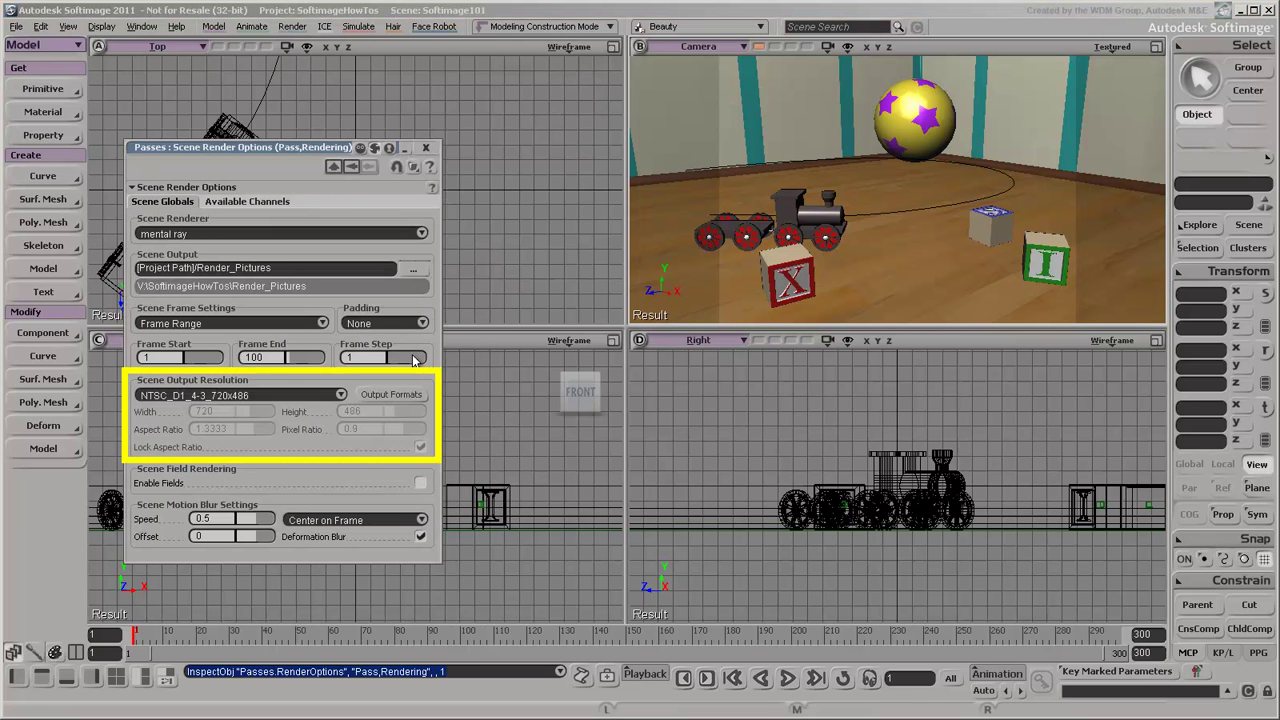
left_click(638, 675)
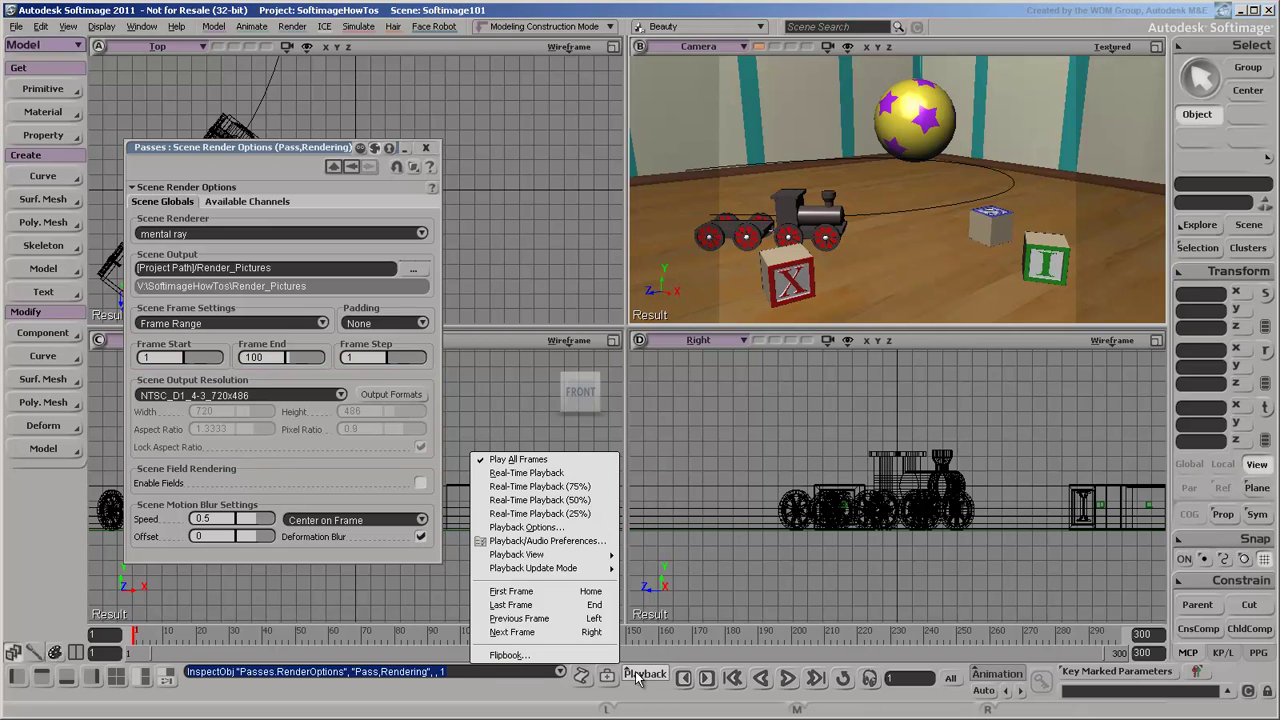
left_click(568, 530)
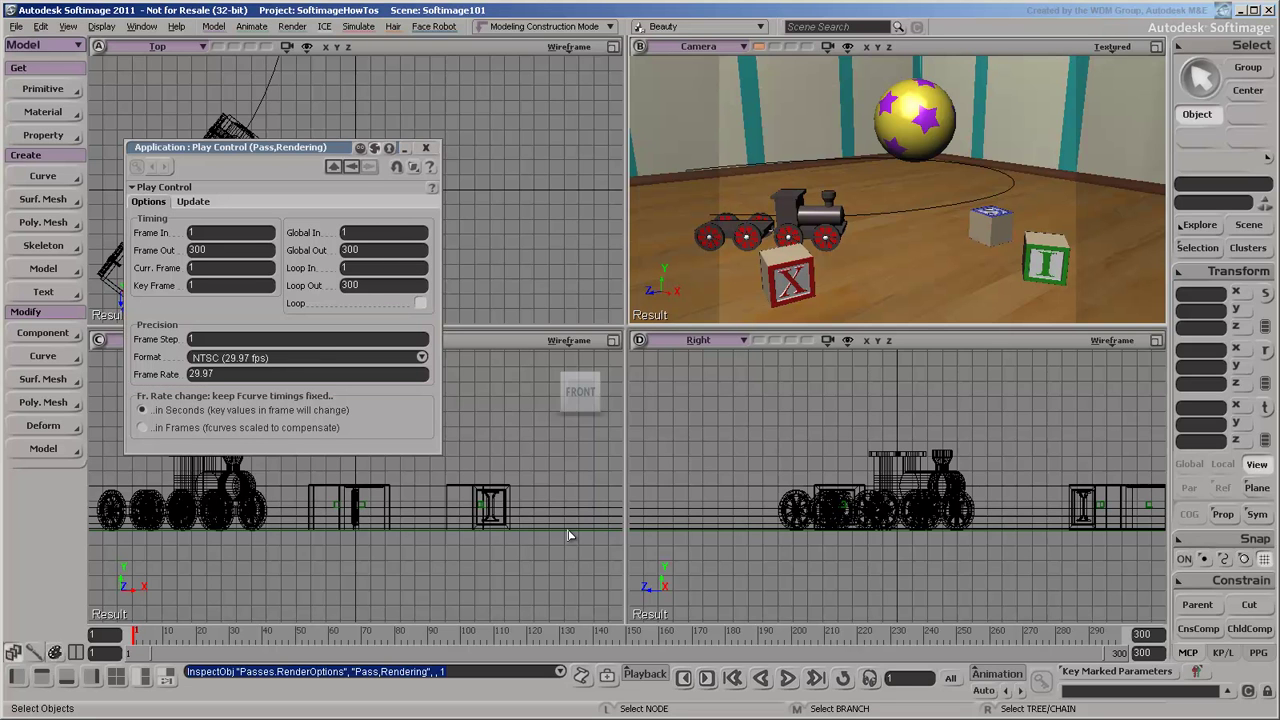
left_click(424, 148)
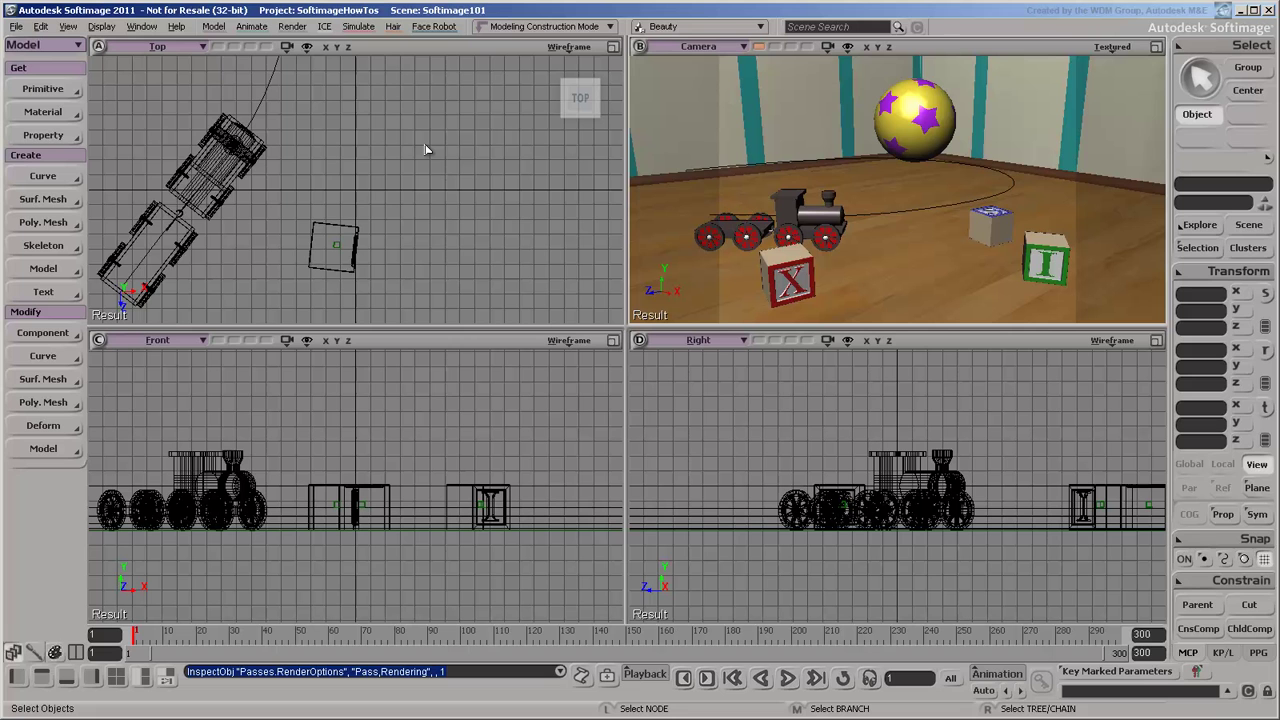